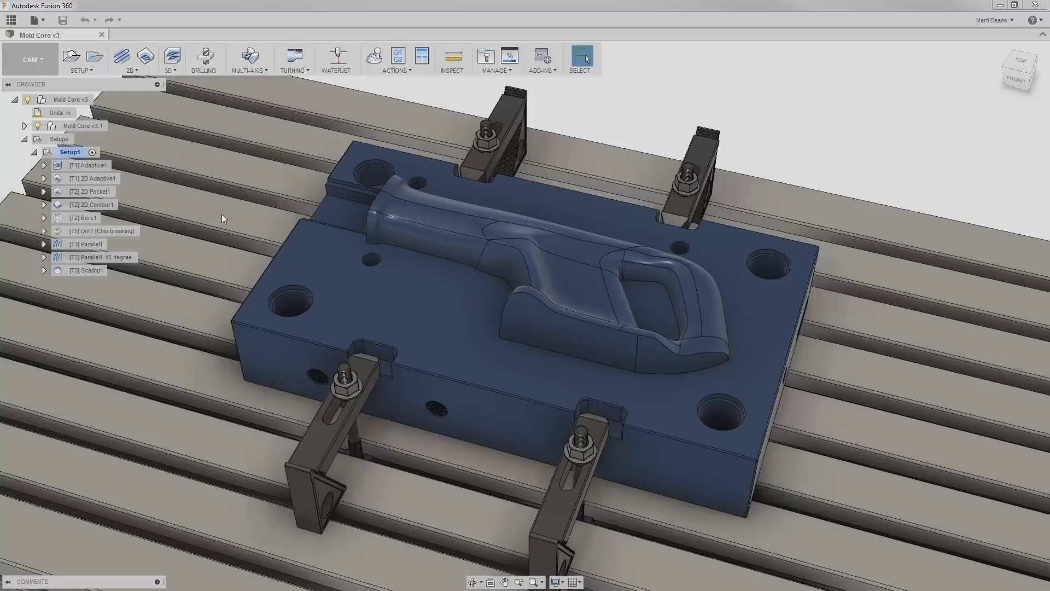
left_click(100, 165)
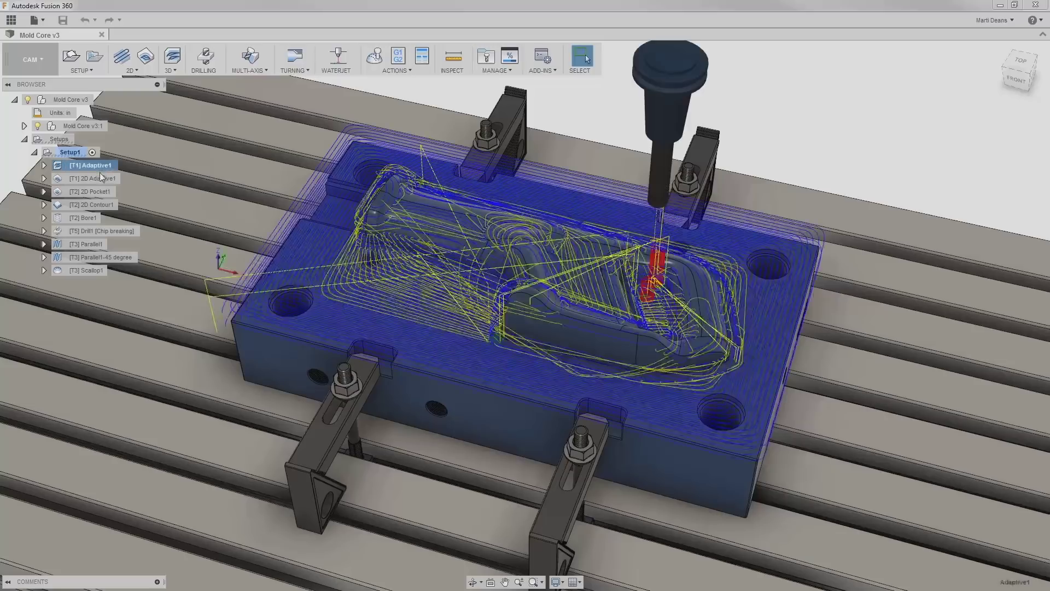
left_click(101, 178, "ctrl")
left_click(103, 192, "ctrl")
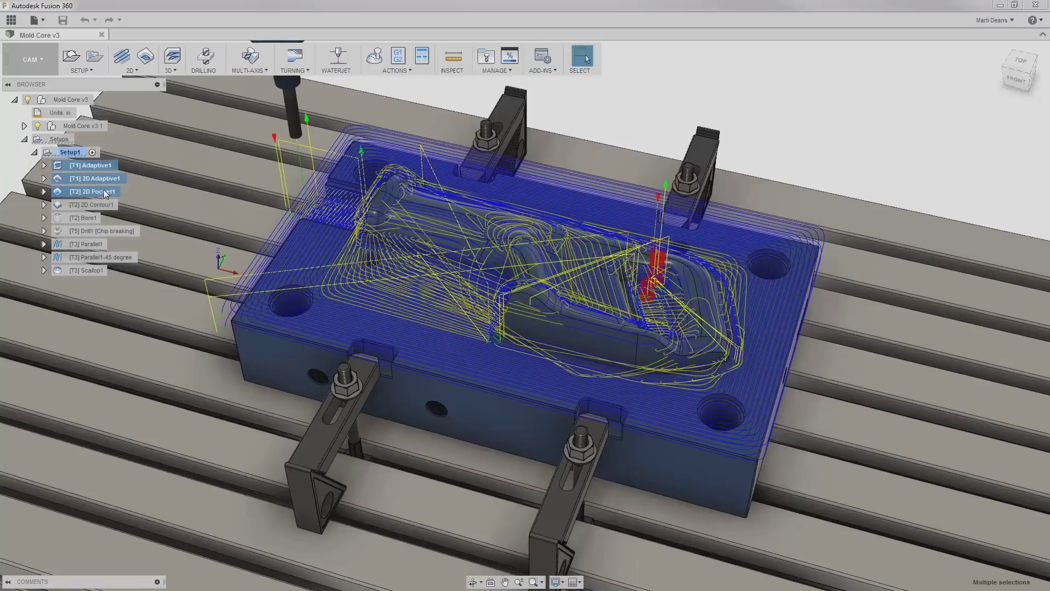
right_click(105, 192)
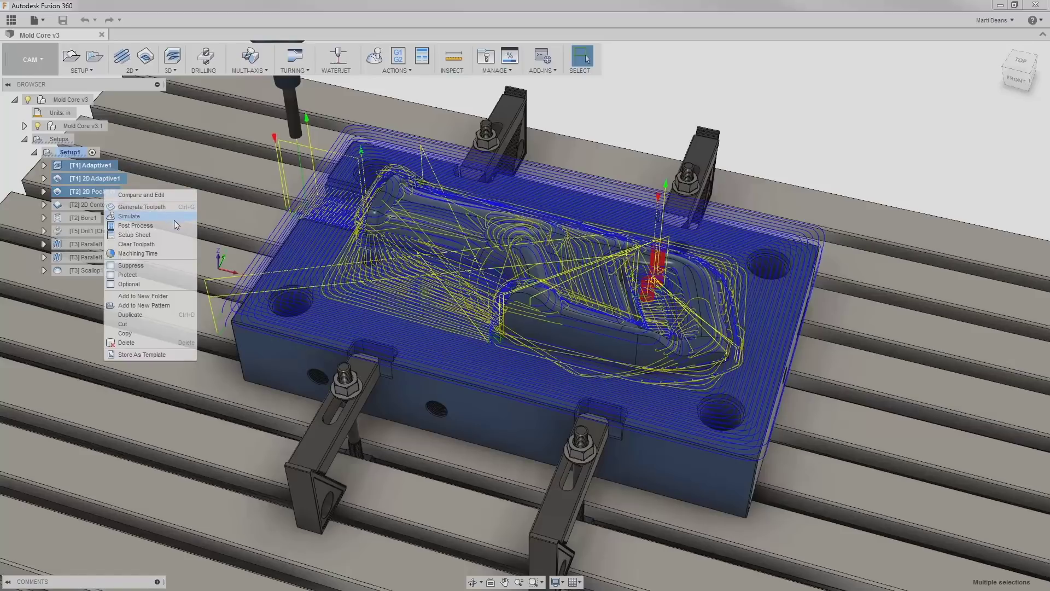
key("Escape")
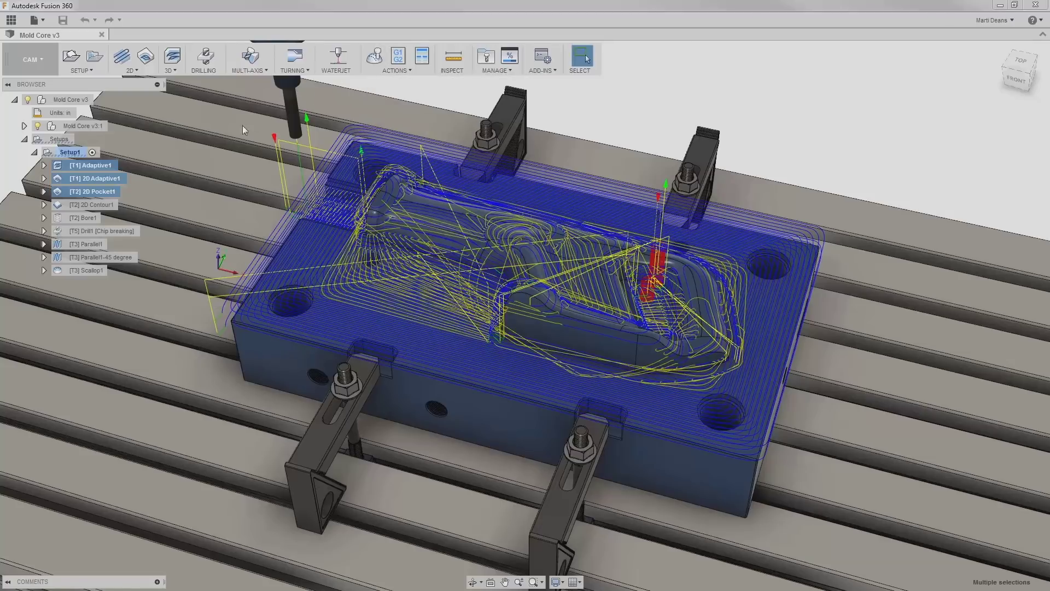
Start a simulation of all the operations in Setup1.
left_click(79, 153)
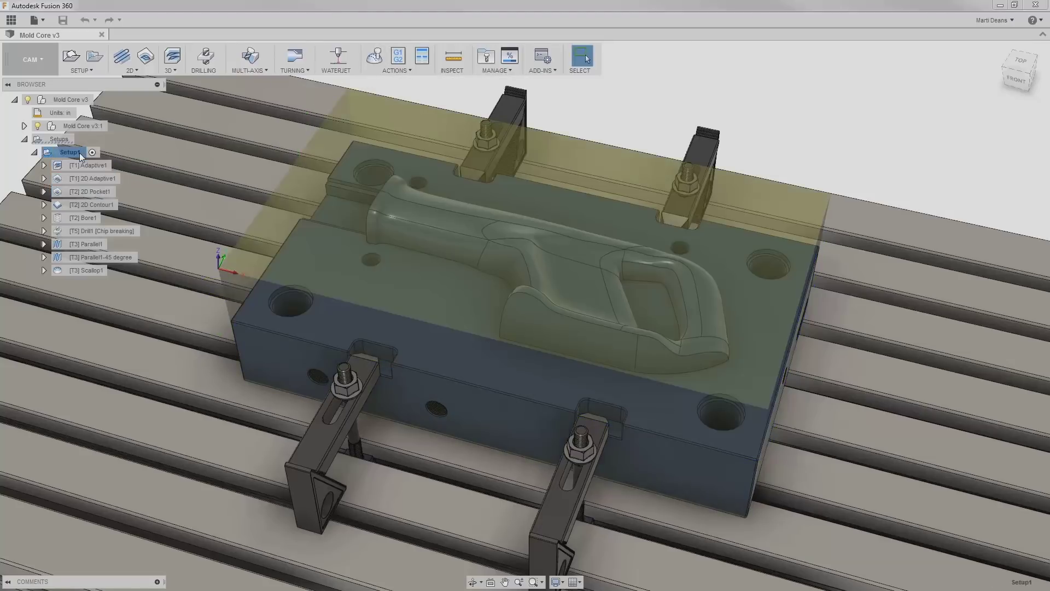
right_click(80, 153)
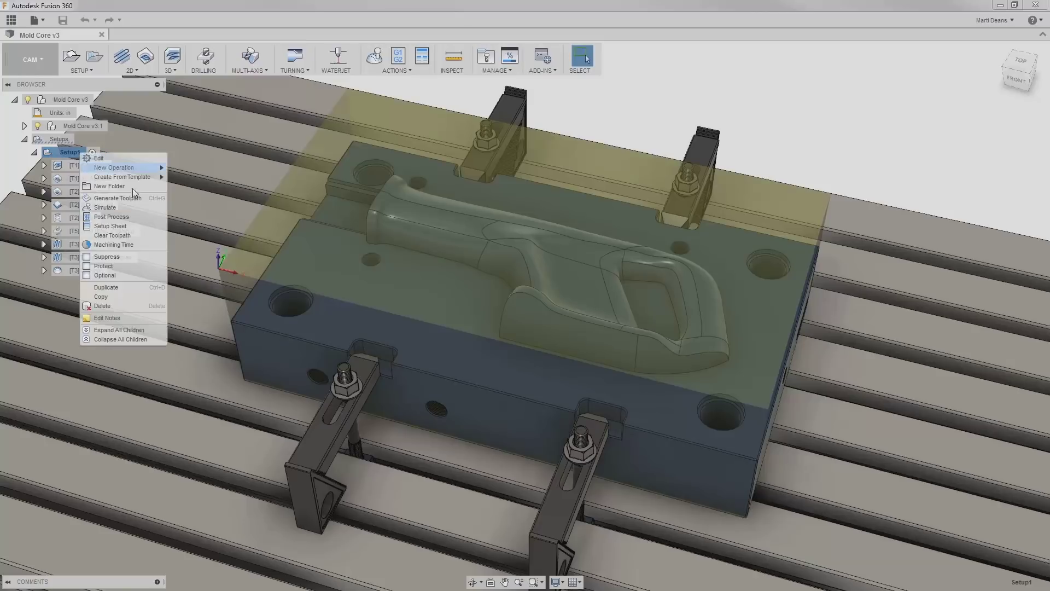
left_click(138, 207)
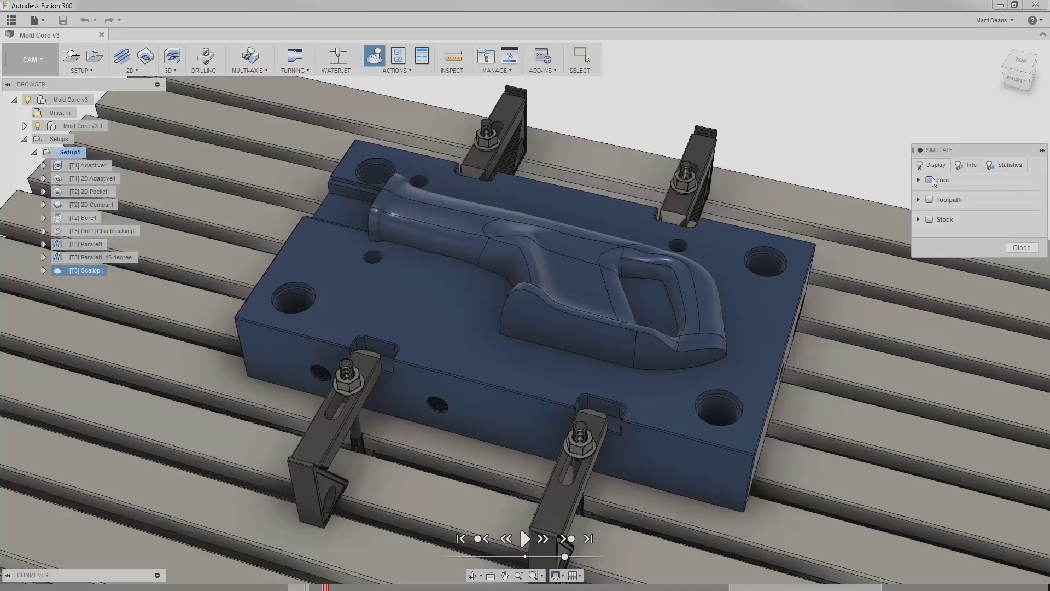
Show the tool in the simulation, compare its Flute and Shaft displays, and settle on a transparent Holder display.
left_click(930, 180)
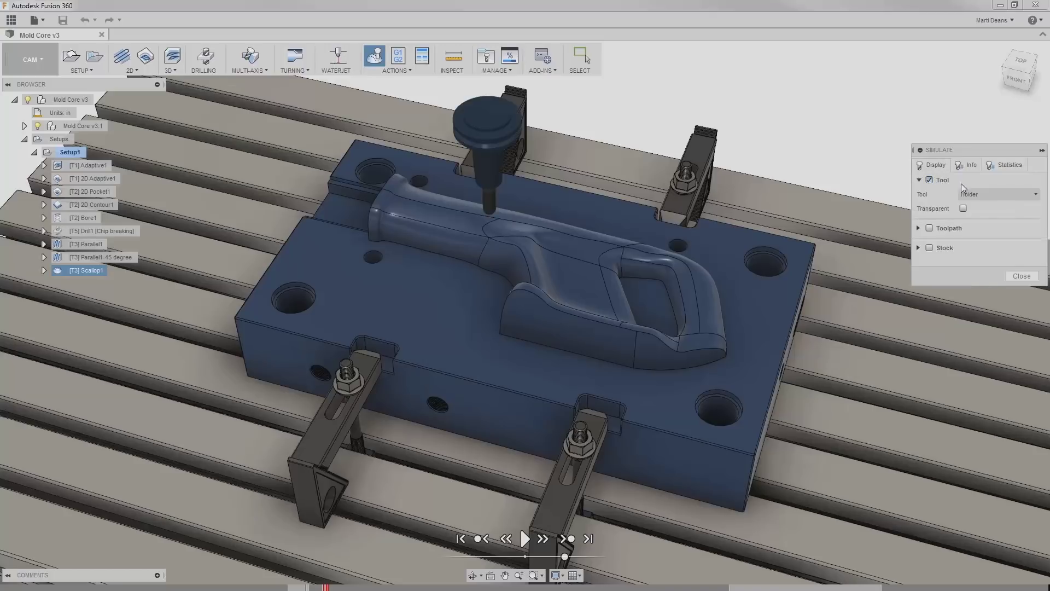
left_click(977, 191)
left_click(983, 206)
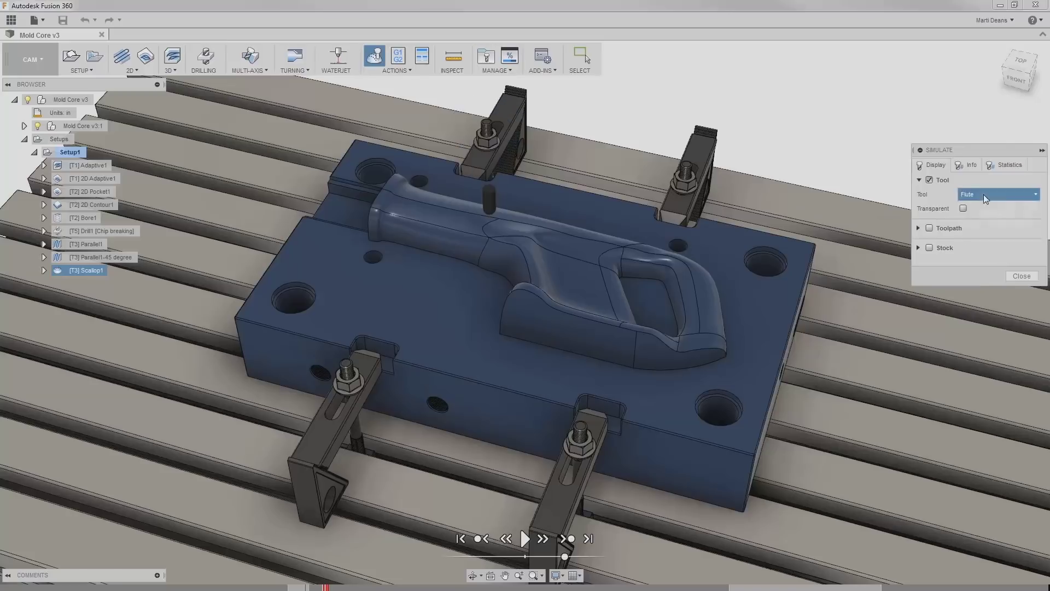
left_click(984, 195)
left_click(986, 219)
left_click(989, 199)
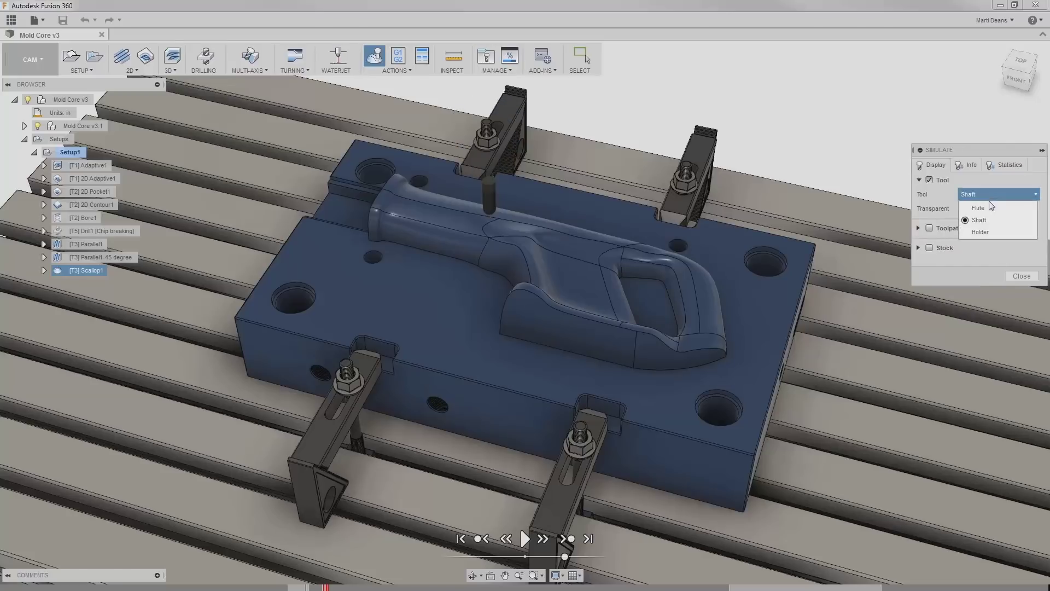
left_click(989, 232)
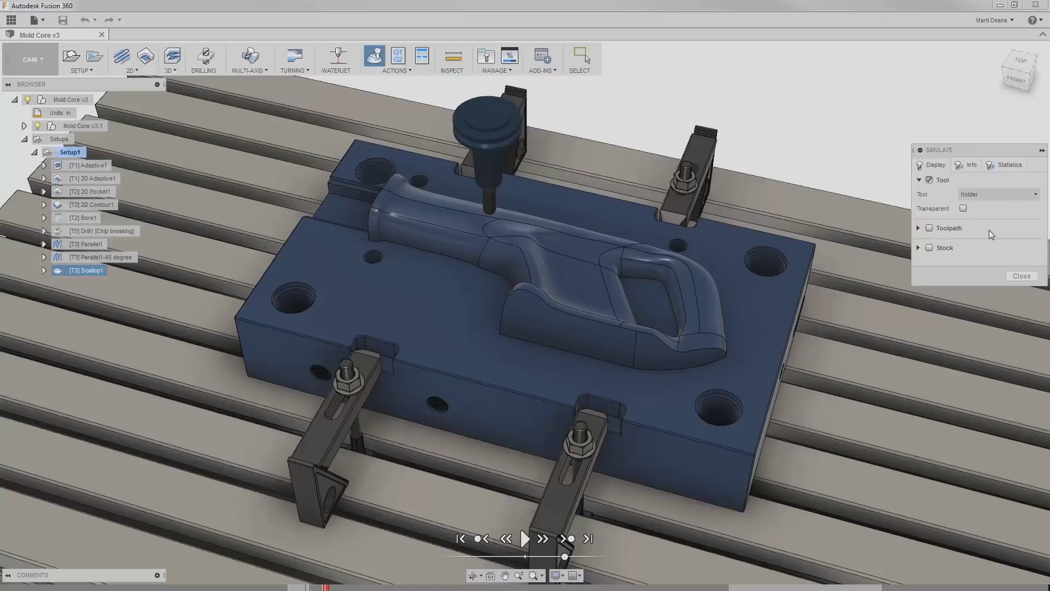
left_click(965, 209)
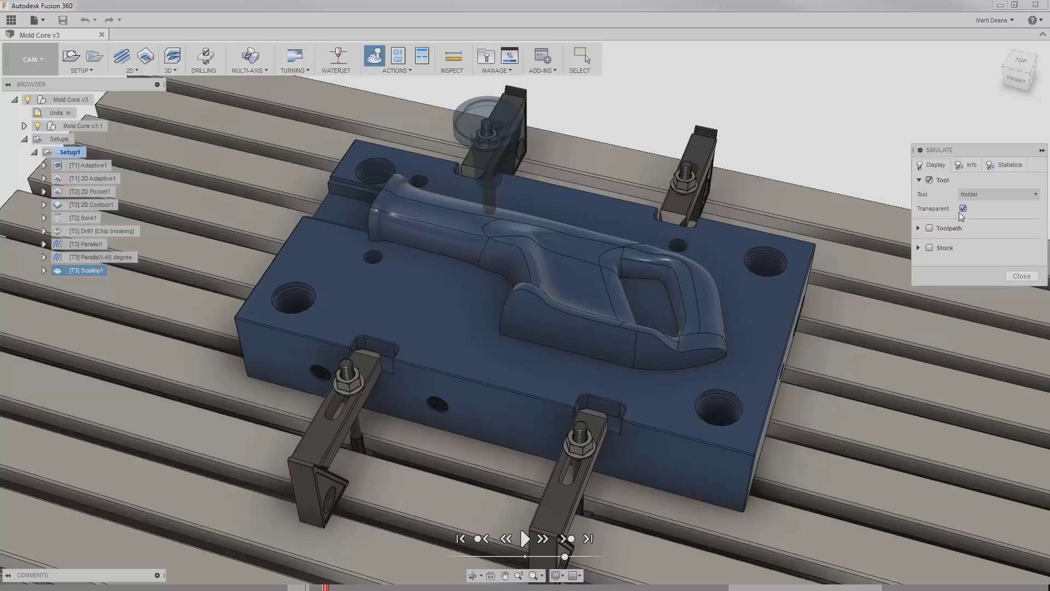
Show the toolpath, preview the All toolpath and Toolpath for operation modes, and return the mode to Tail.
left_click(937, 230)
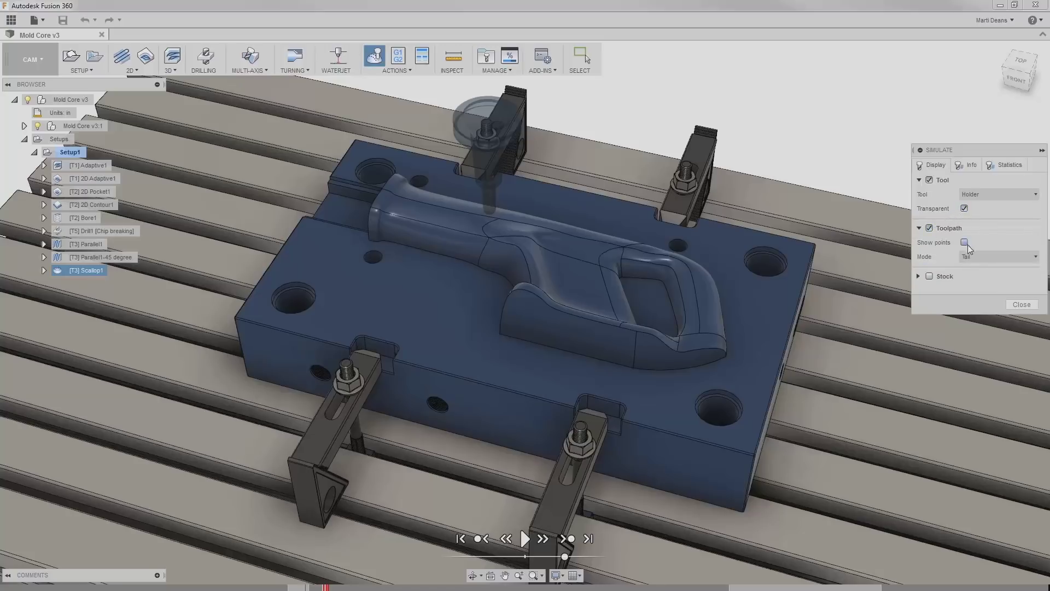
left_click(986, 255)
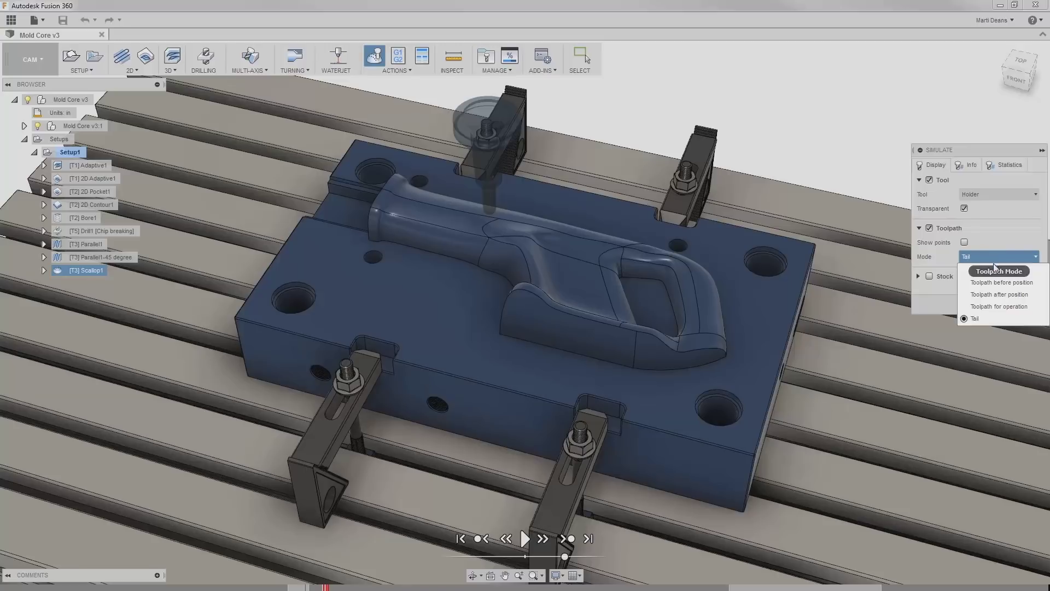
left_click(999, 268)
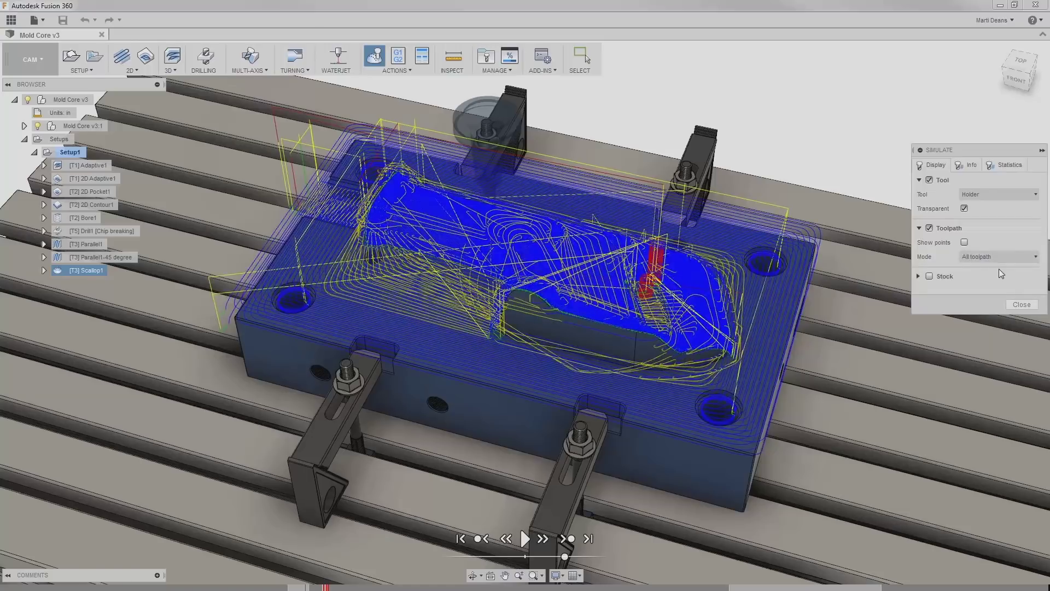
left_click(999, 259)
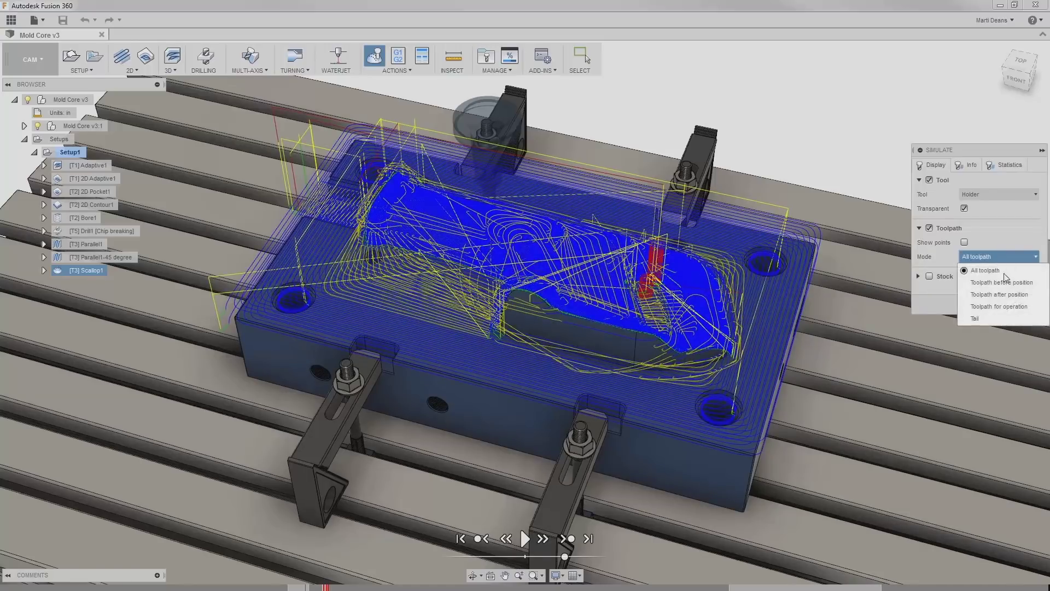
left_click(1009, 306)
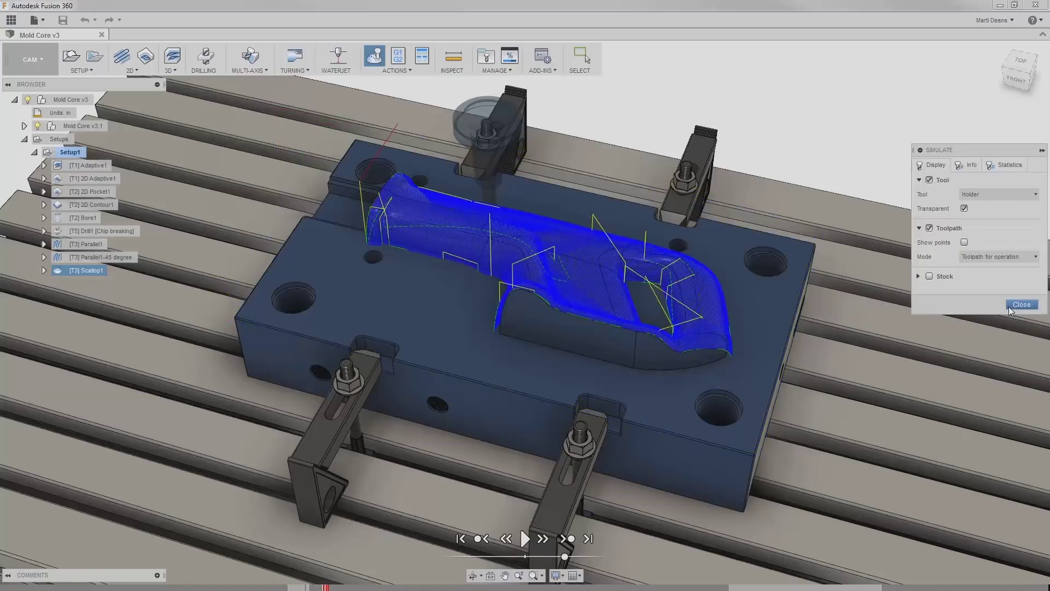
left_click(1006, 258)
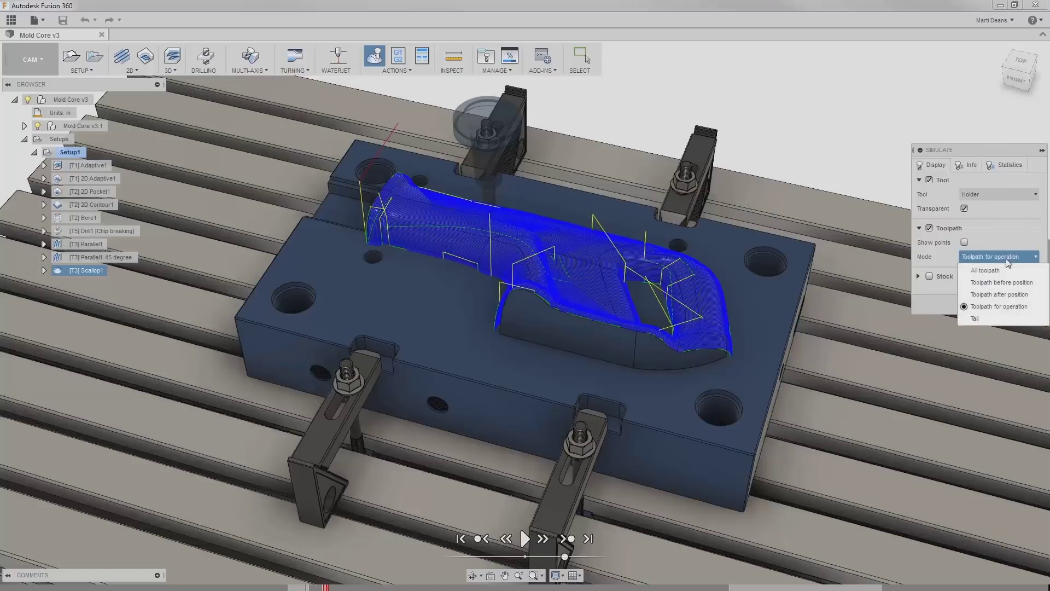
left_click(1009, 317)
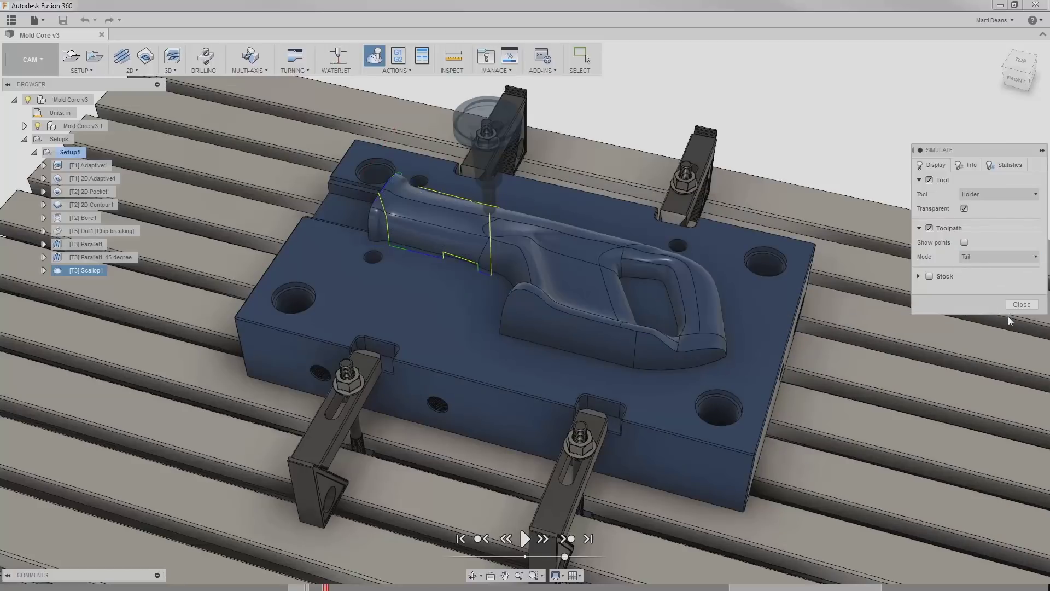
Show the stock in Fast (3-axis only) mode and give it the Ceramic material.
left_click(930, 277)
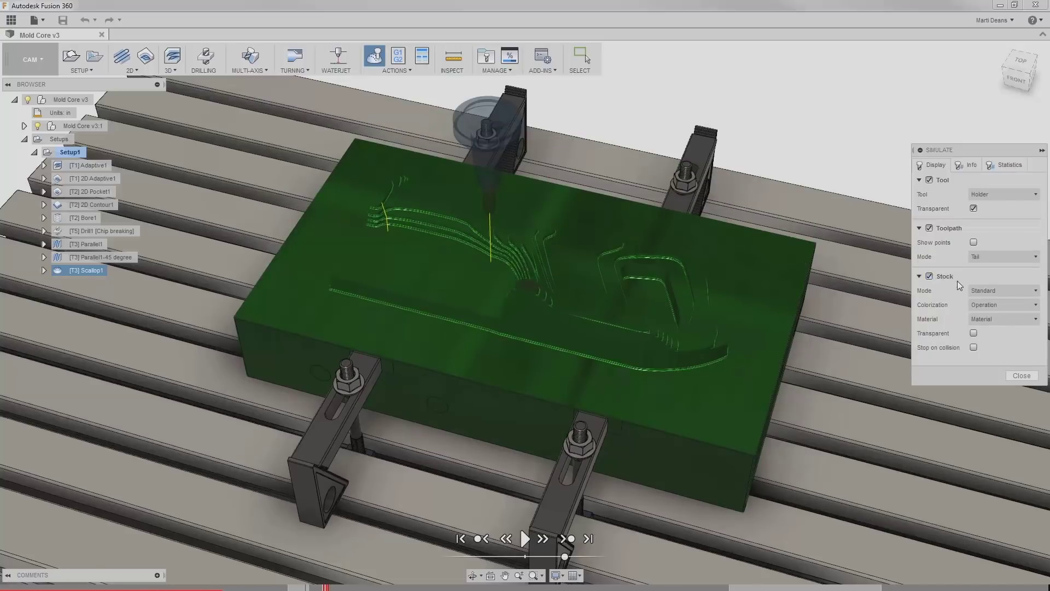
left_click(1001, 291)
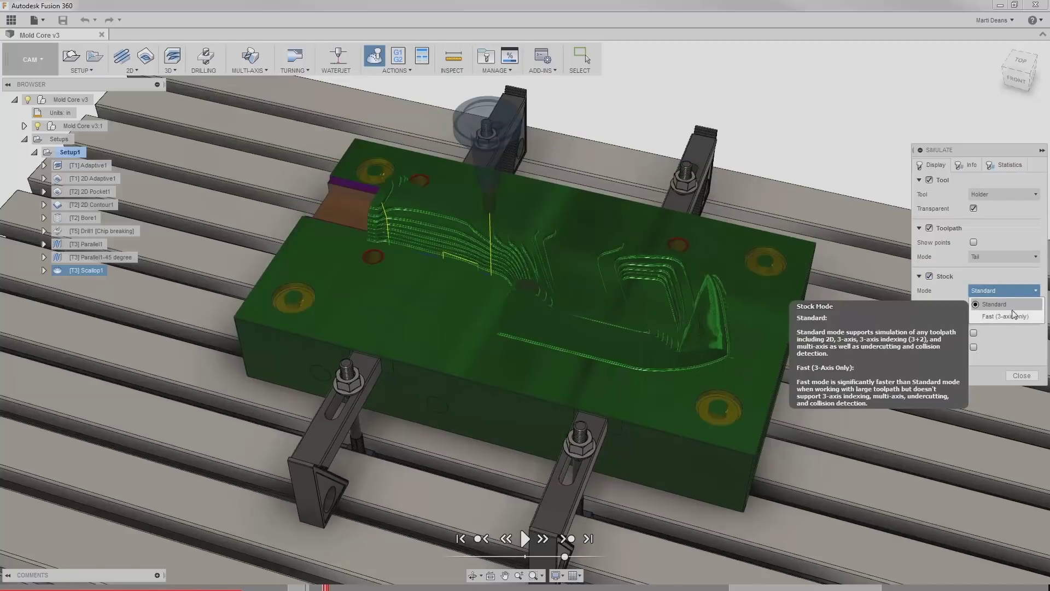
left_click(1015, 317)
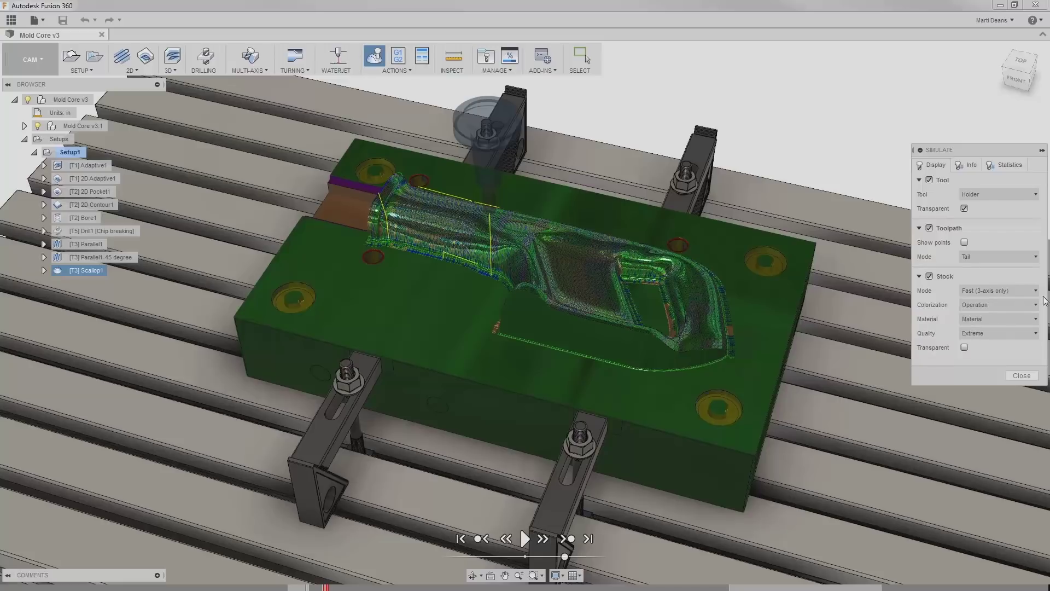
left_click(1037, 319)
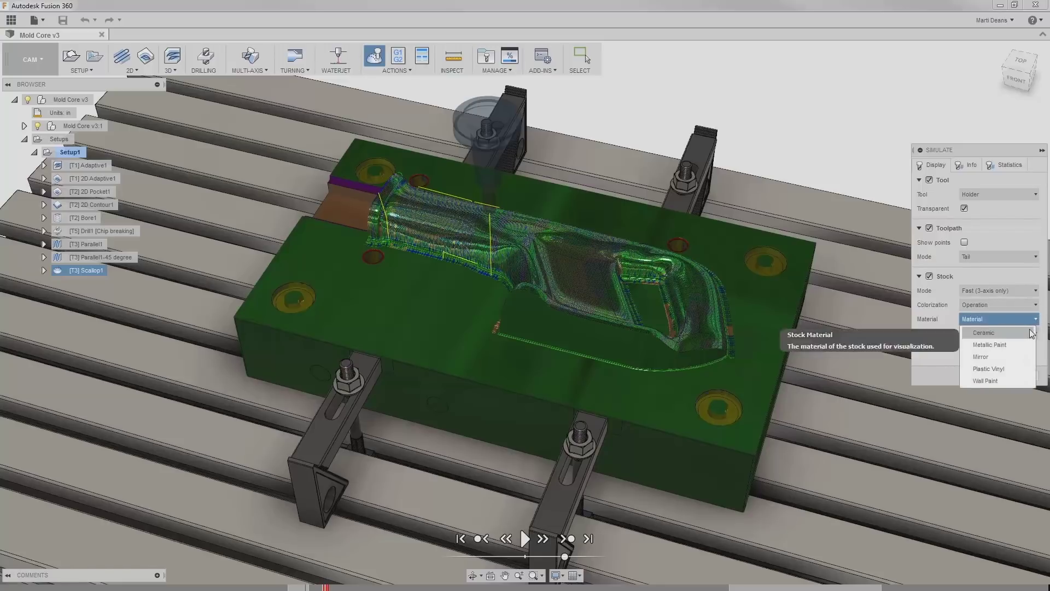
left_click(1032, 333)
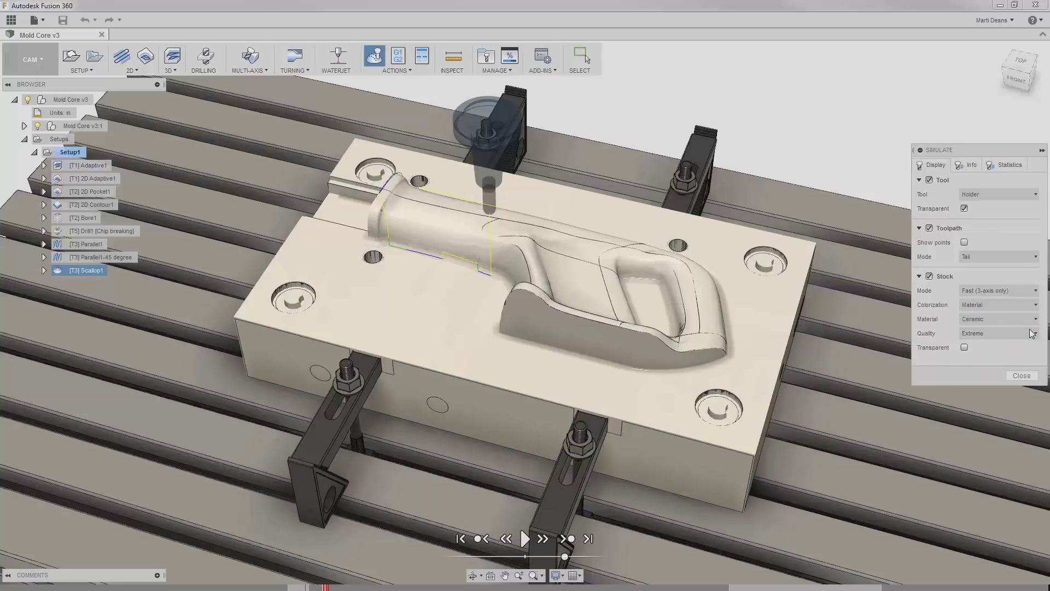
Play the simulation and colorize the stock by Direction, then by Climb/conventional.
left_click(524, 548)
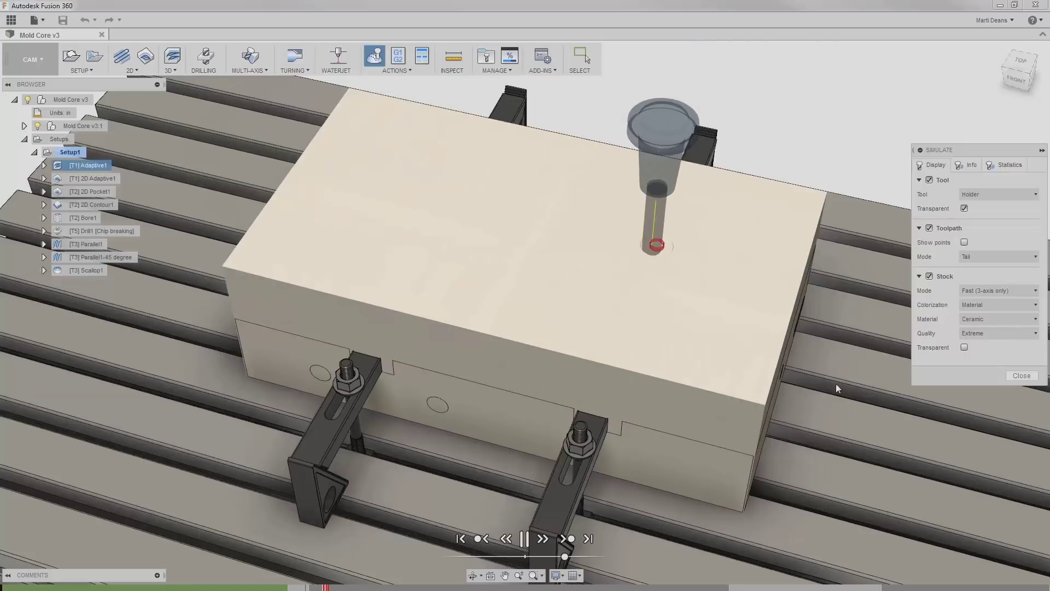
left_click(1005, 304)
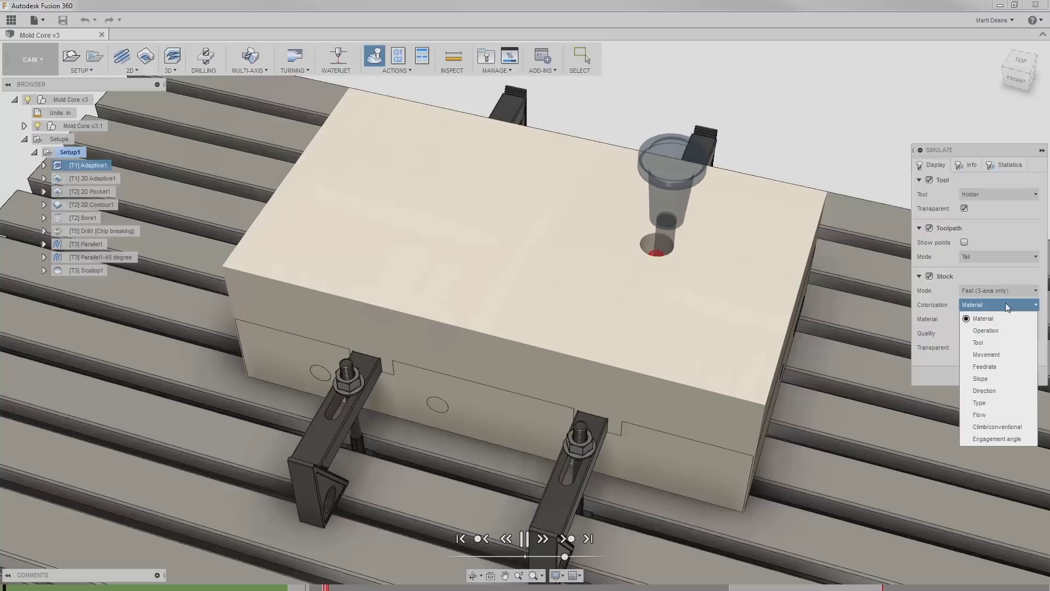
left_click(1007, 390)
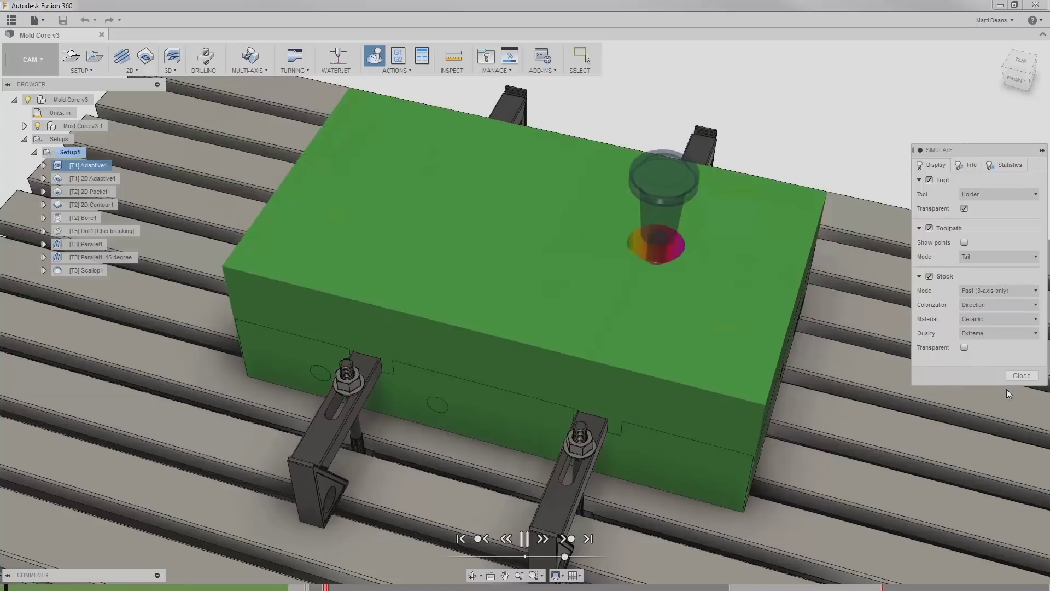
left_click(1016, 305)
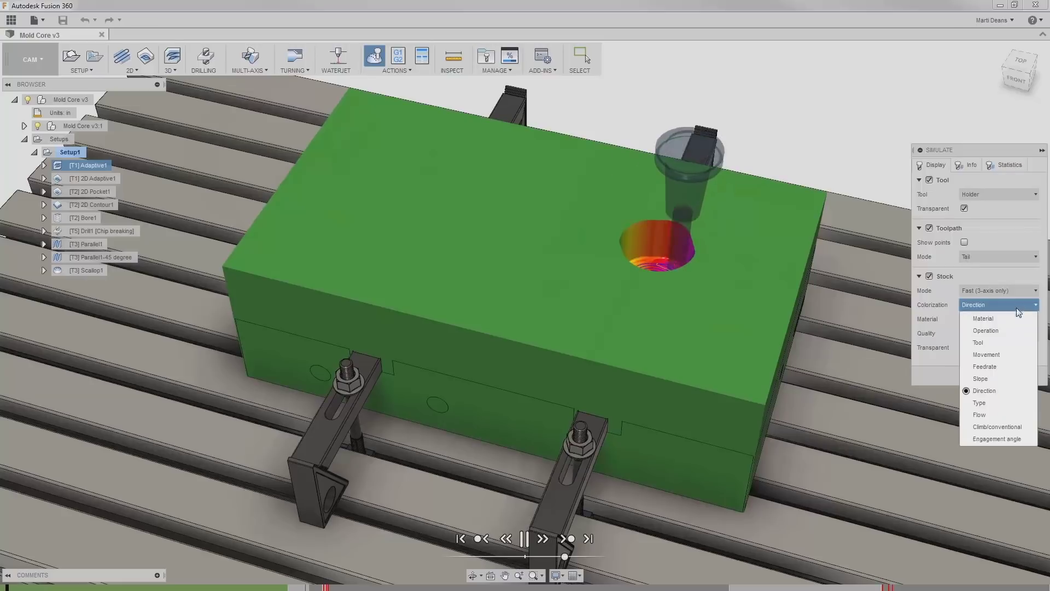
left_click(1015, 428)
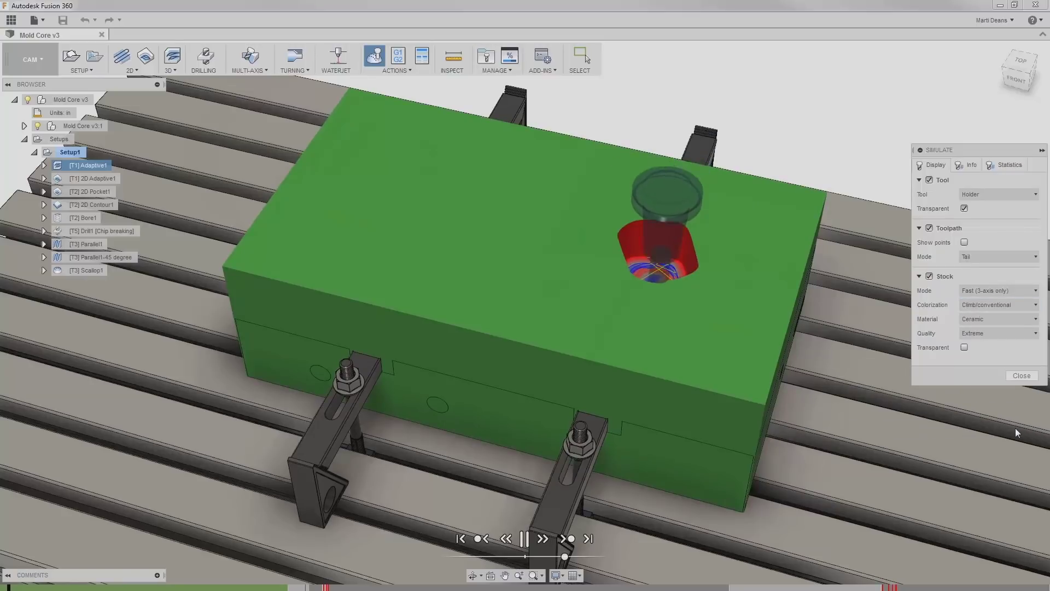
Try the Low stock quality during playback, then set the quality back to Extreme.
left_click(1012, 336)
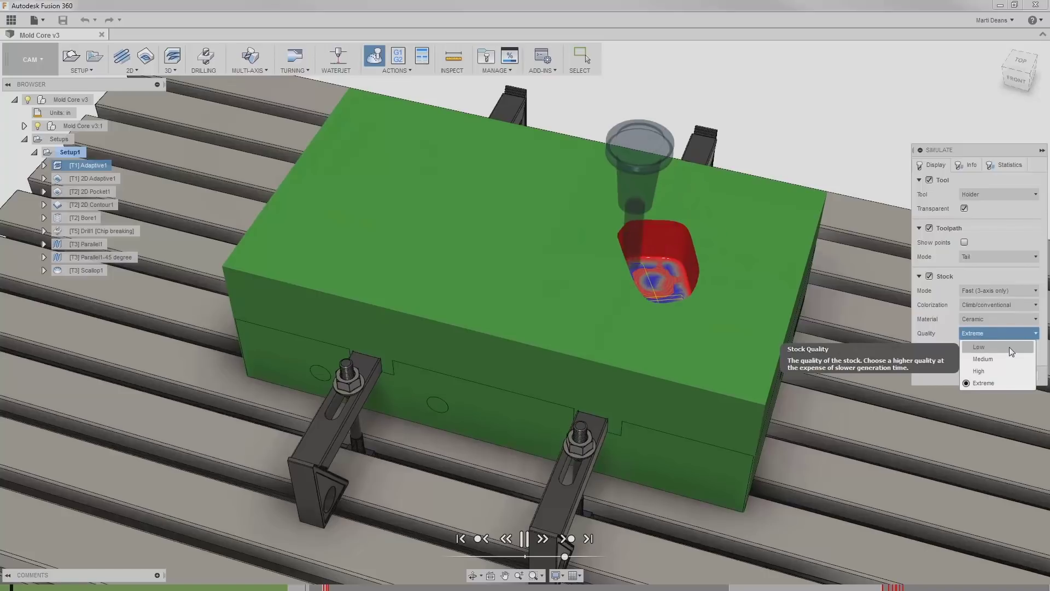
left_click(1009, 348)
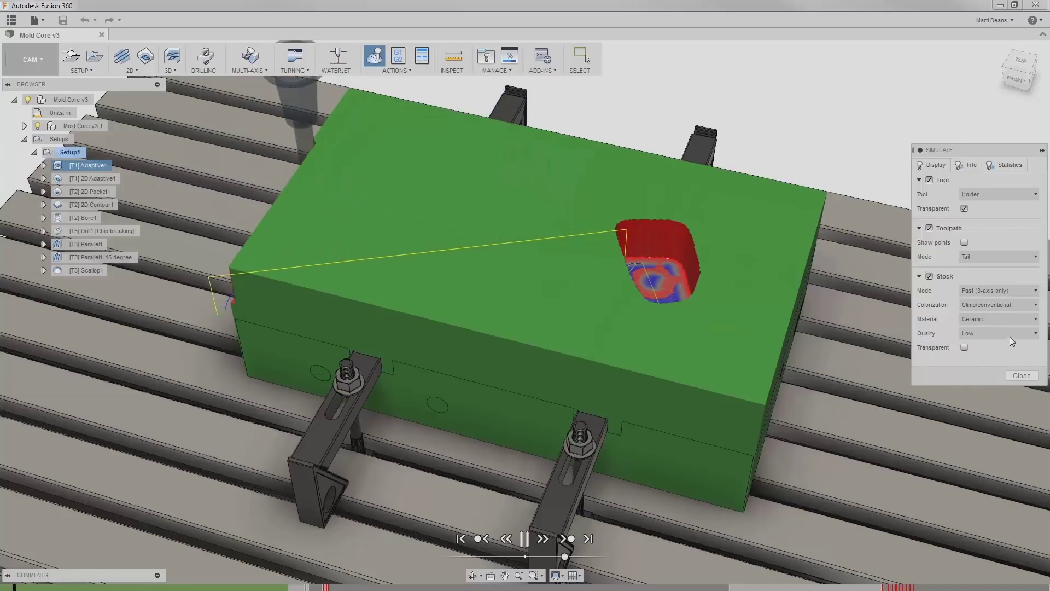
left_click(1010, 336)
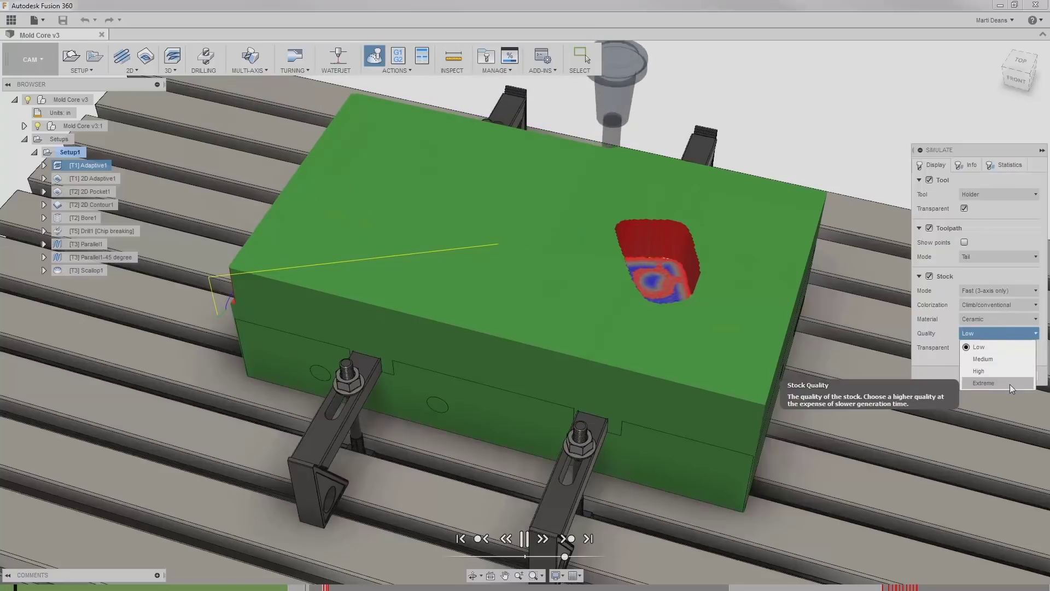
left_click(1009, 383)
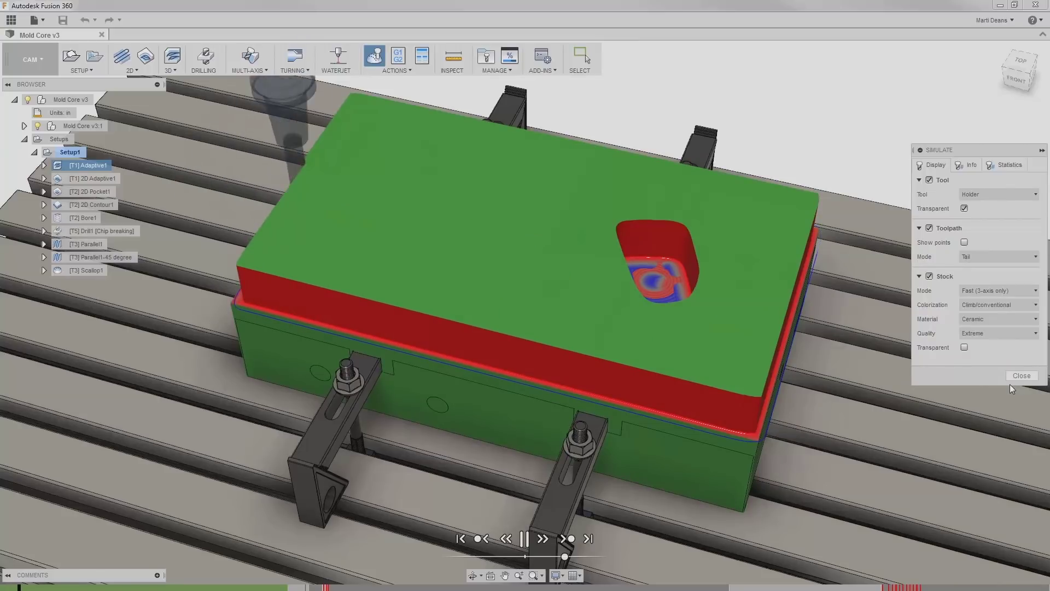
Switch the stock display to Standard mode and colorize it by Operation.
left_click(1010, 293)
left_click(1009, 301)
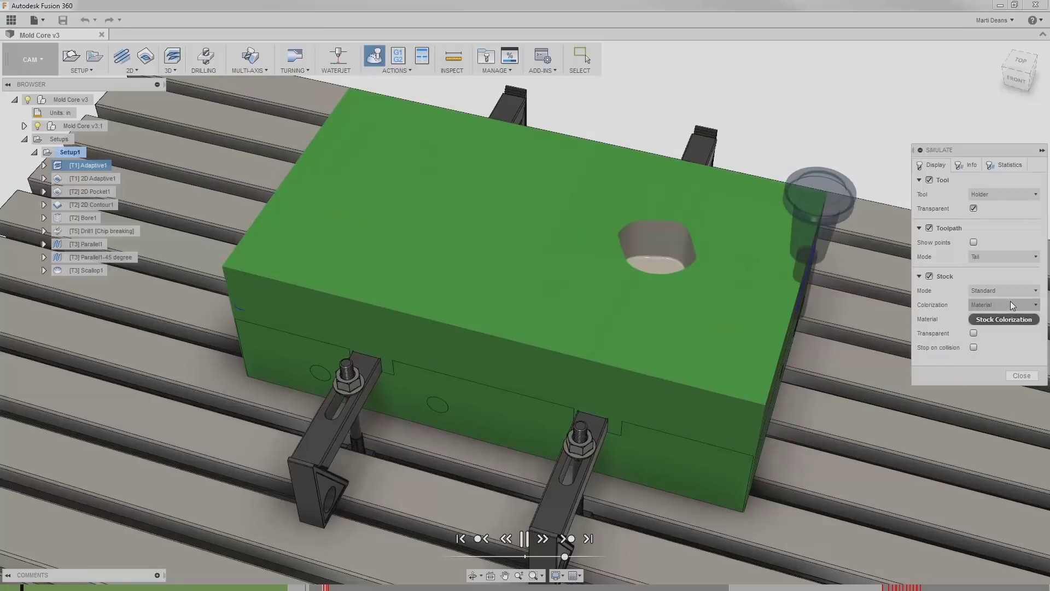
left_click(1014, 305)
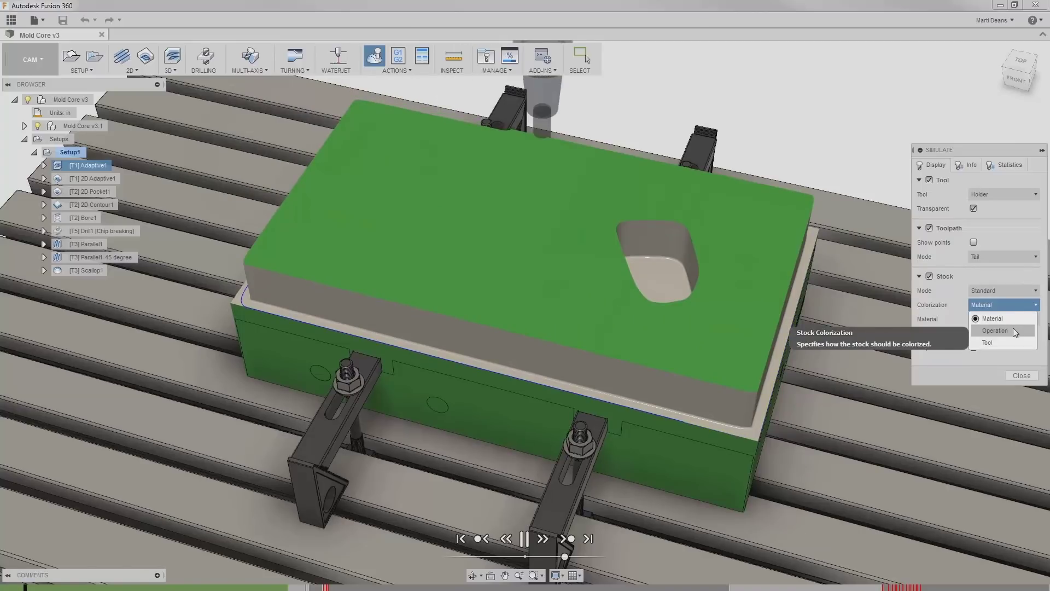
key("Escape")
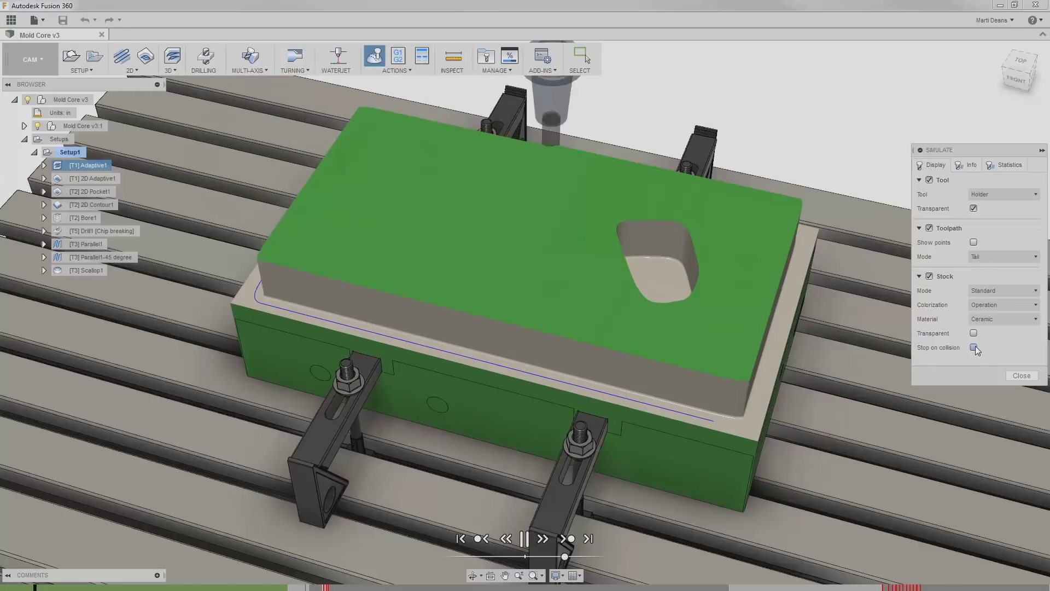
Show the simulation's position, operation and verification info, and jump playback ahead to the collisions around the Drill1 operation.
left_click(972, 168)
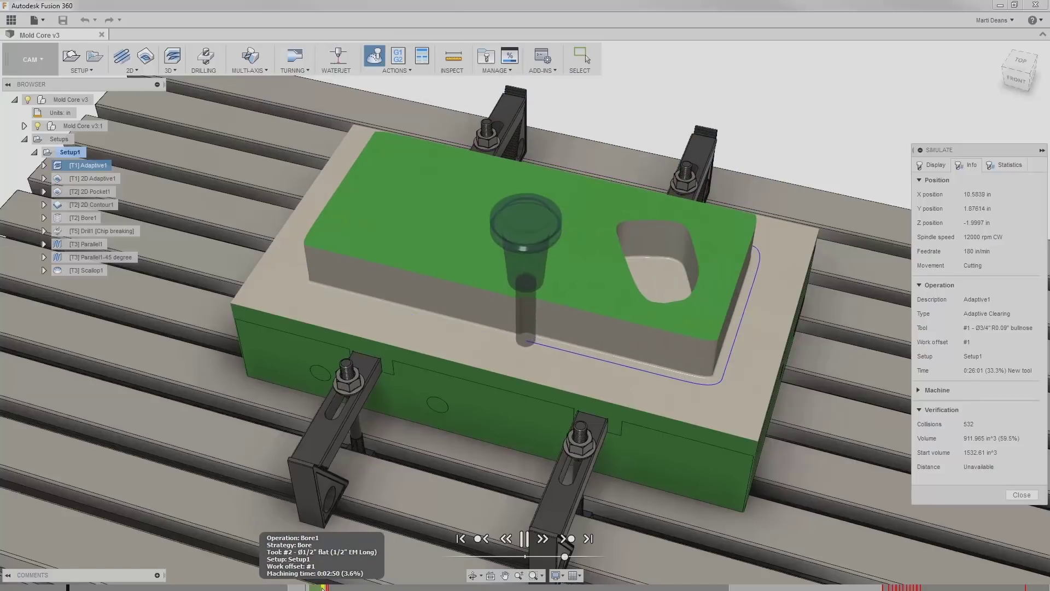
left_click(323, 587)
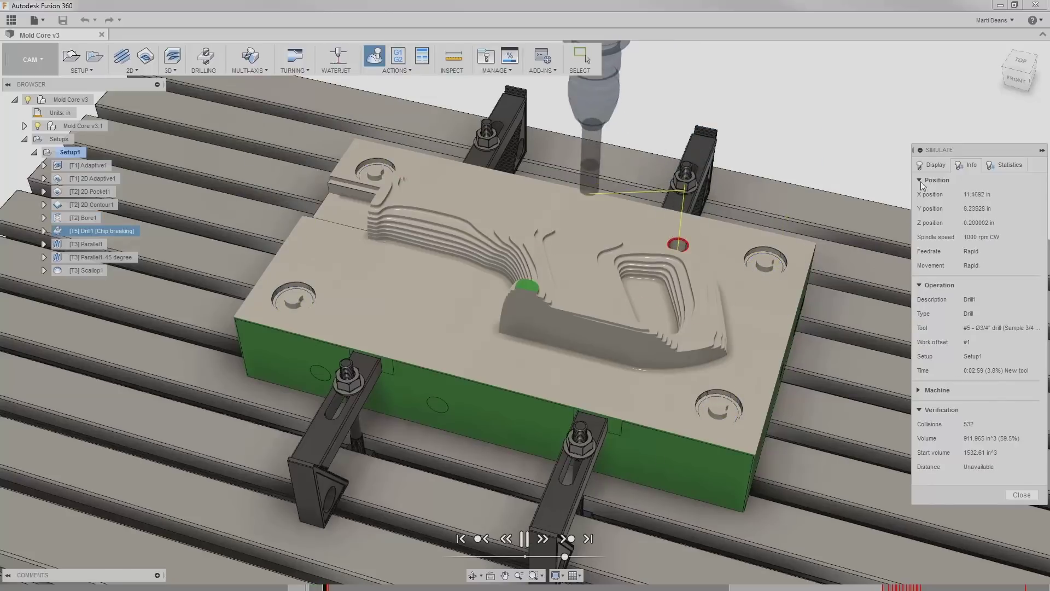
Turn on Stop on collision for the stock, and resume playback once it halts in the drilling operation.
left_click(933, 165)
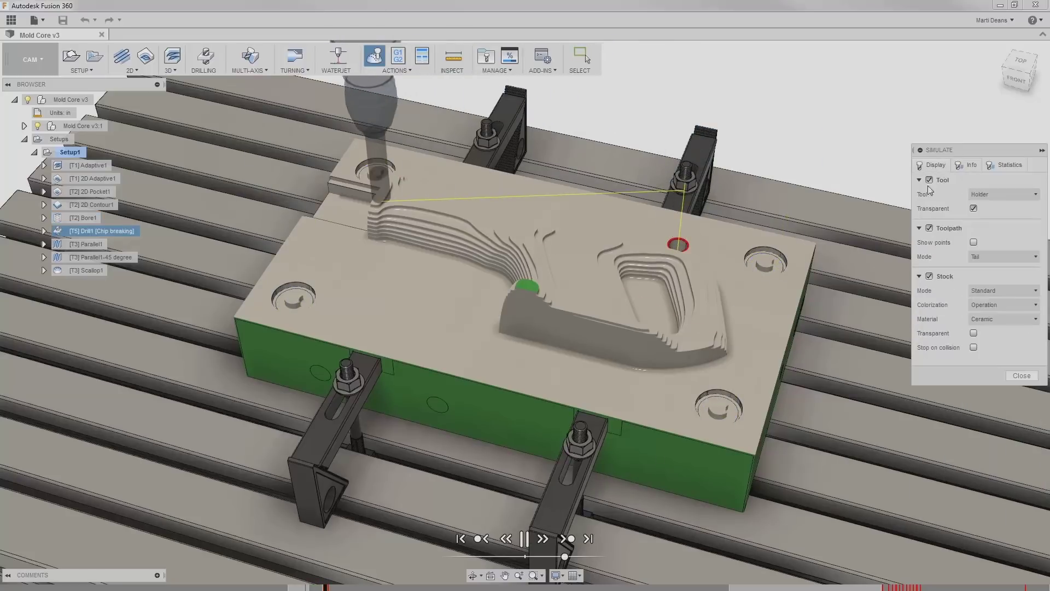
left_click(973, 348)
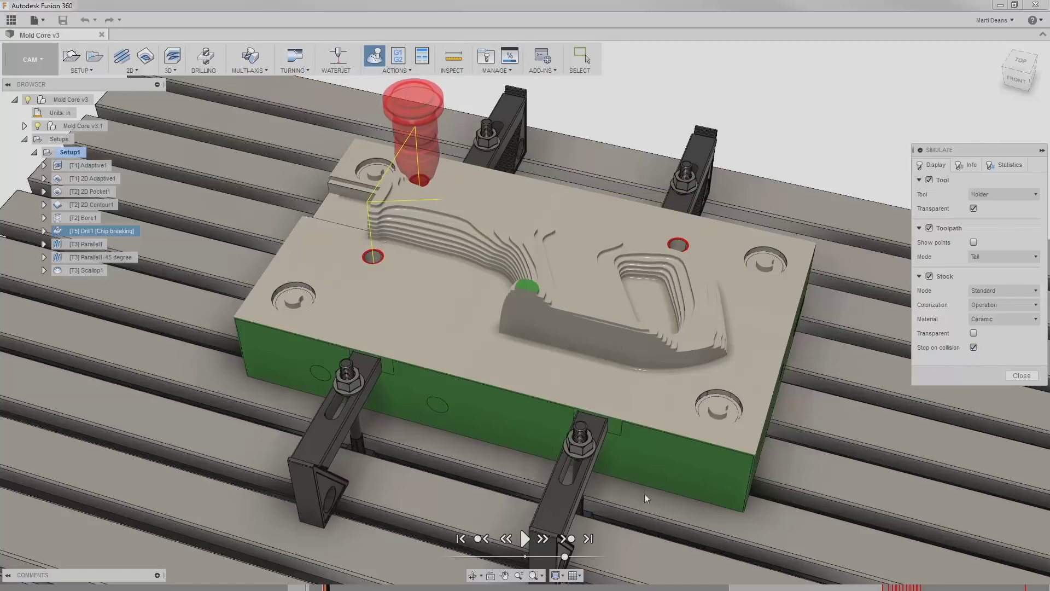
left_click(526, 539)
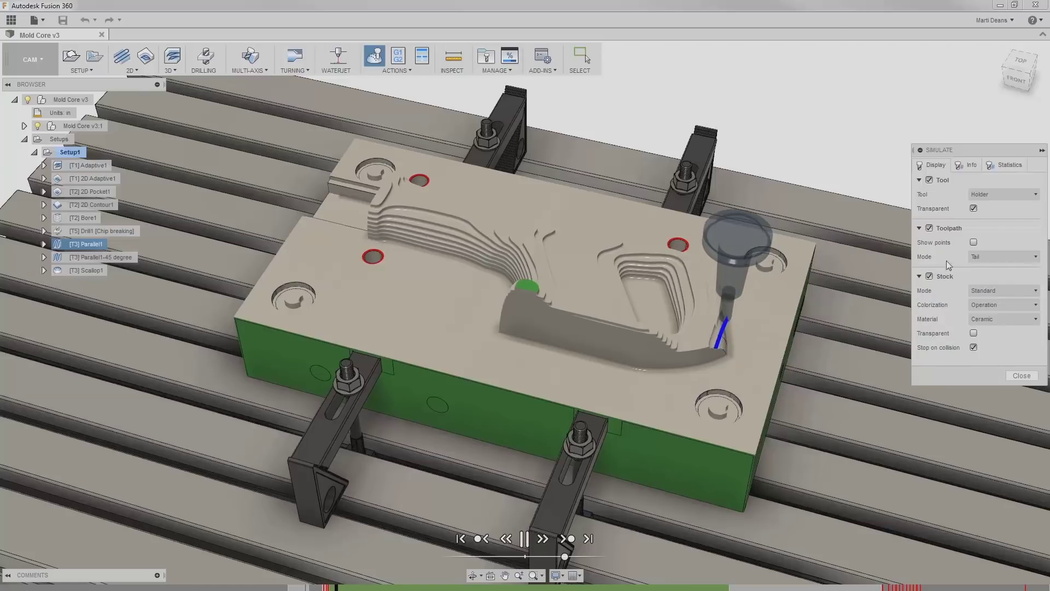
Show the machining statistics and skip to the next operation, Parallel1-45 degree, trying different playback speeds.
left_click(1015, 165)
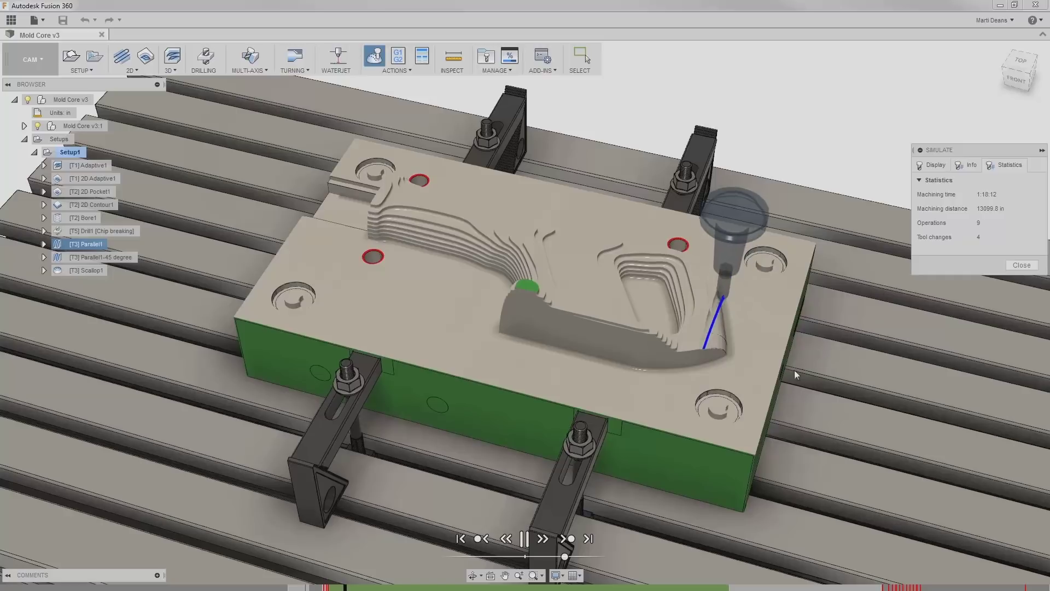
left_click(526, 543)
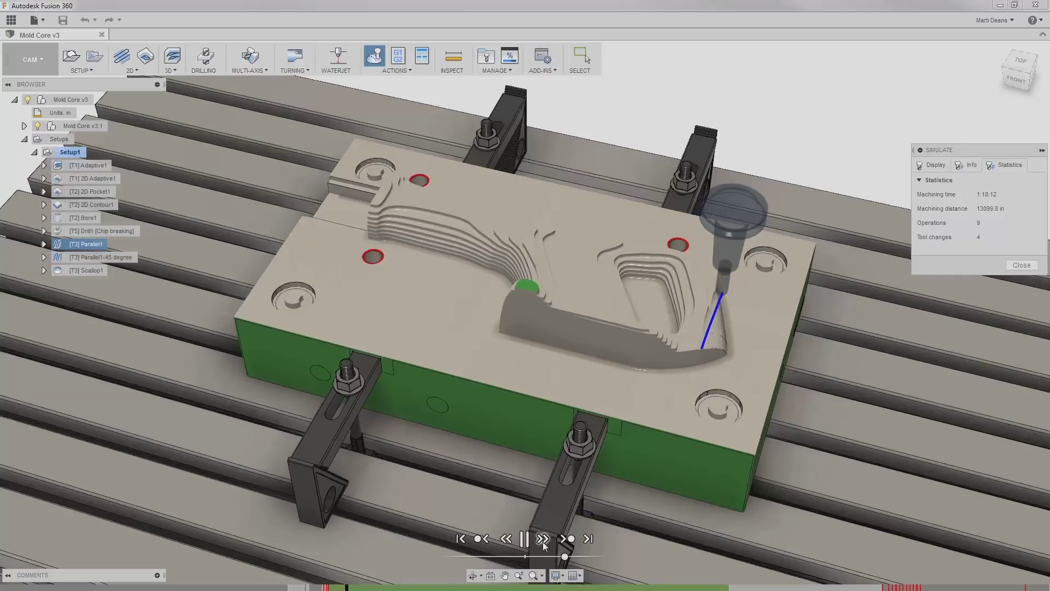
left_click(543, 541)
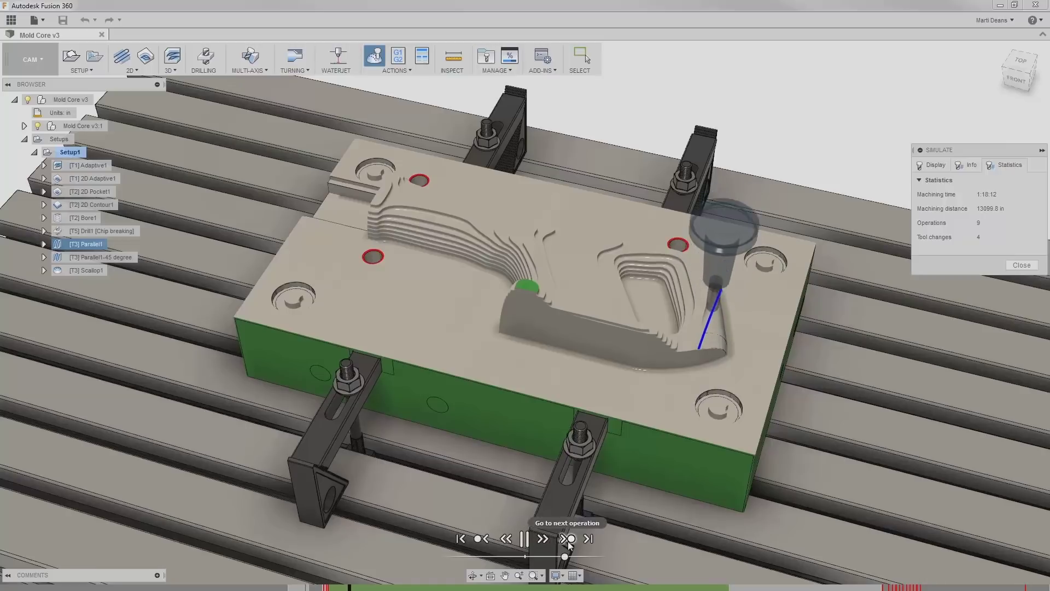
left_click(568, 539)
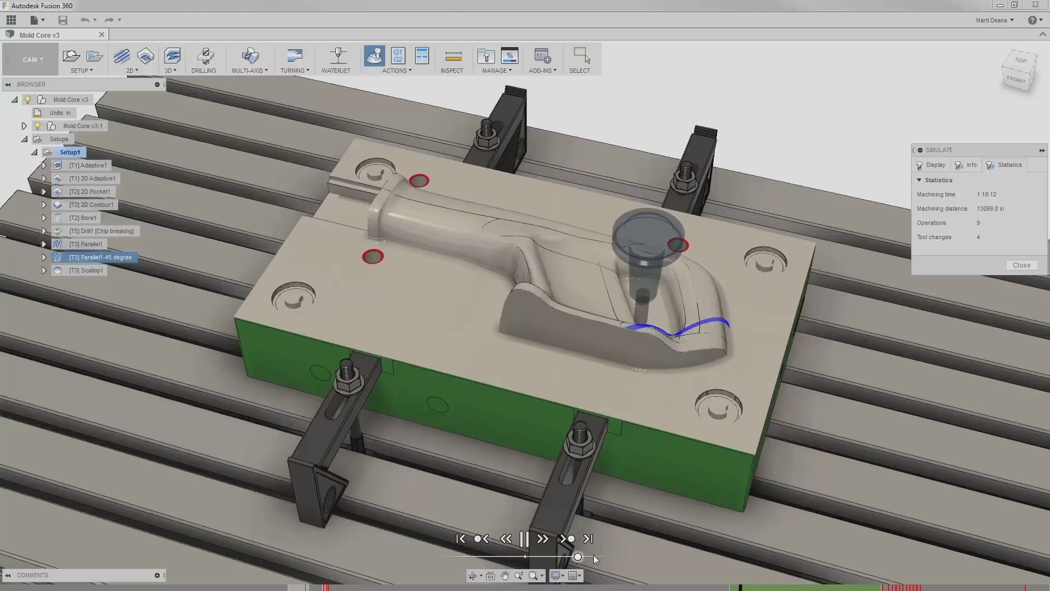
left_click_drag(578, 557, 483, 562)
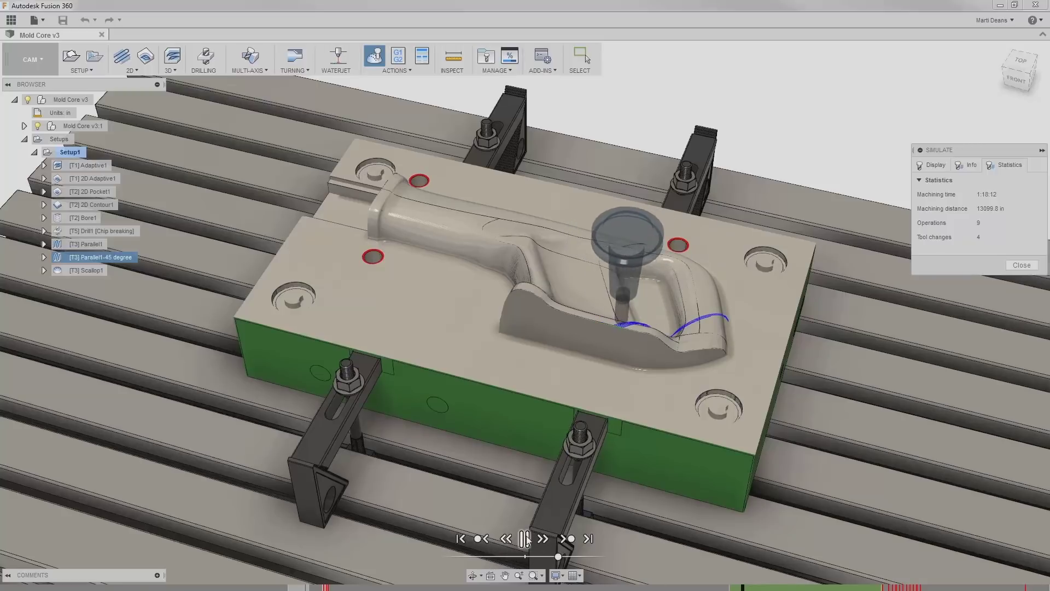
Pause the simulation during Parallel1-45 degree and save the machined stock as stock.stl in New folder.
left_click(526, 539)
right_click(506, 356)
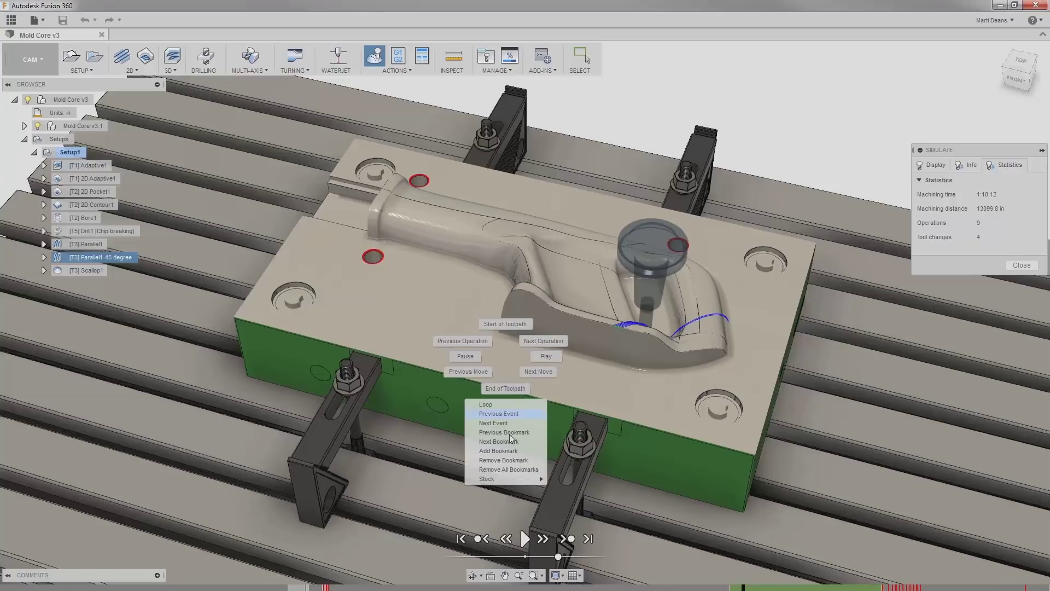
mouse_move(515, 481)
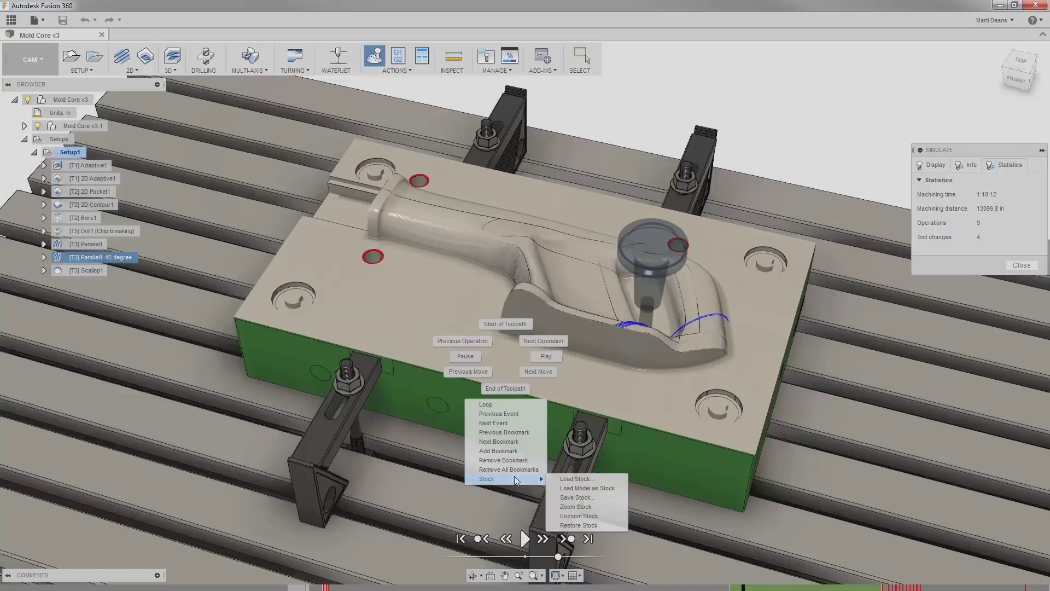
left_click(577, 498)
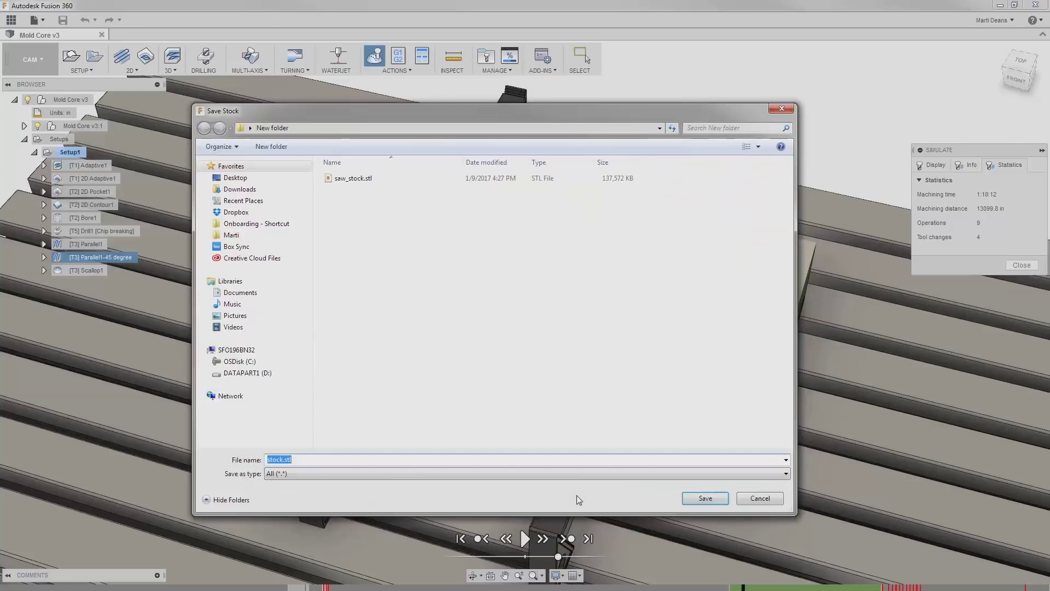
left_click(692, 502)
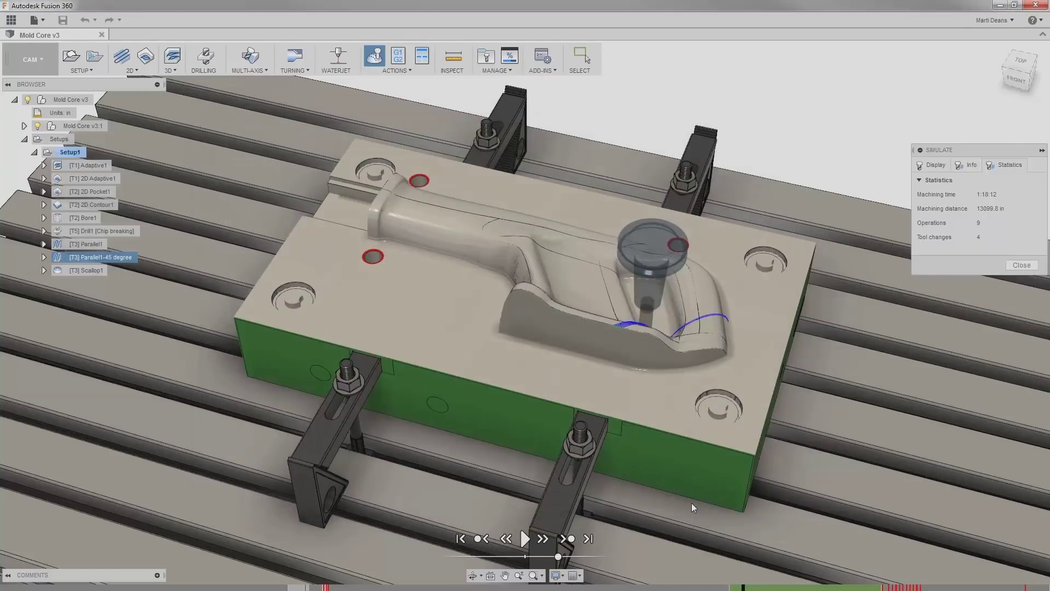